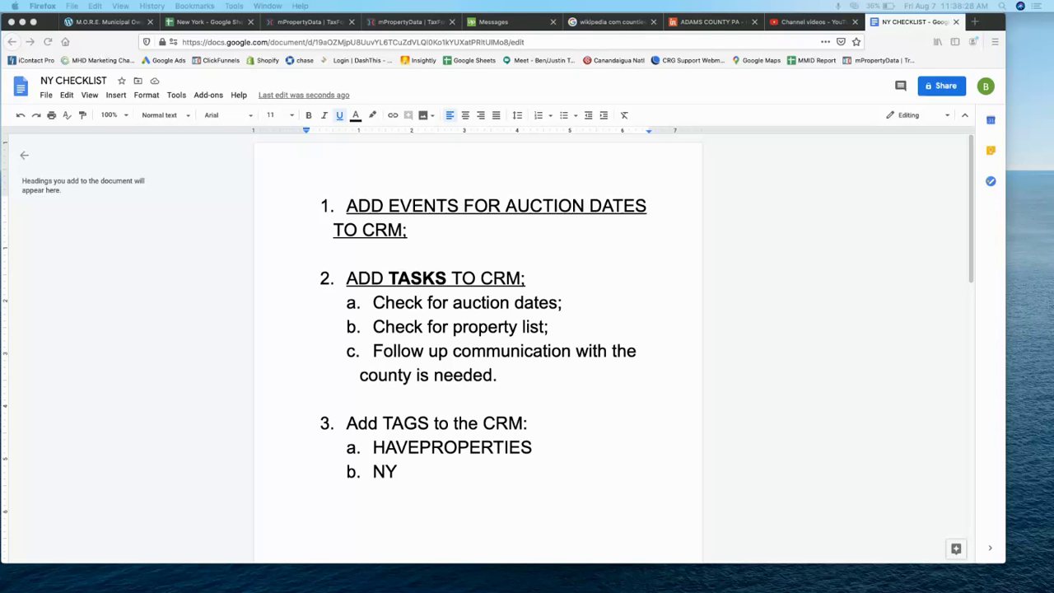
- Switch from the NY CHECKLIST document to Insightly's Organizations list and scroll through its 72 entries
left_click(403, 232)
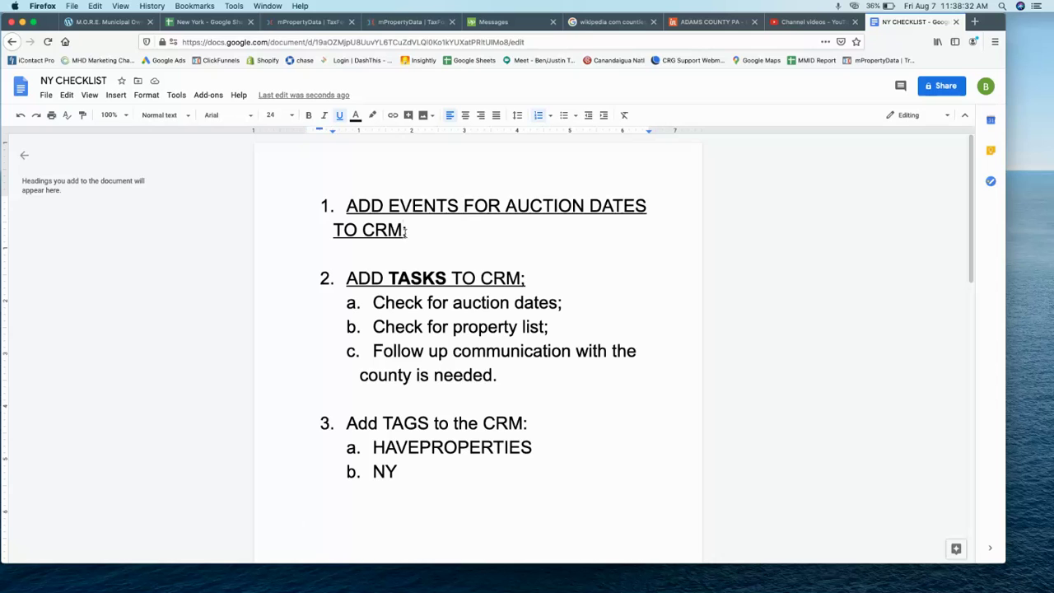
left_click(697, 25)
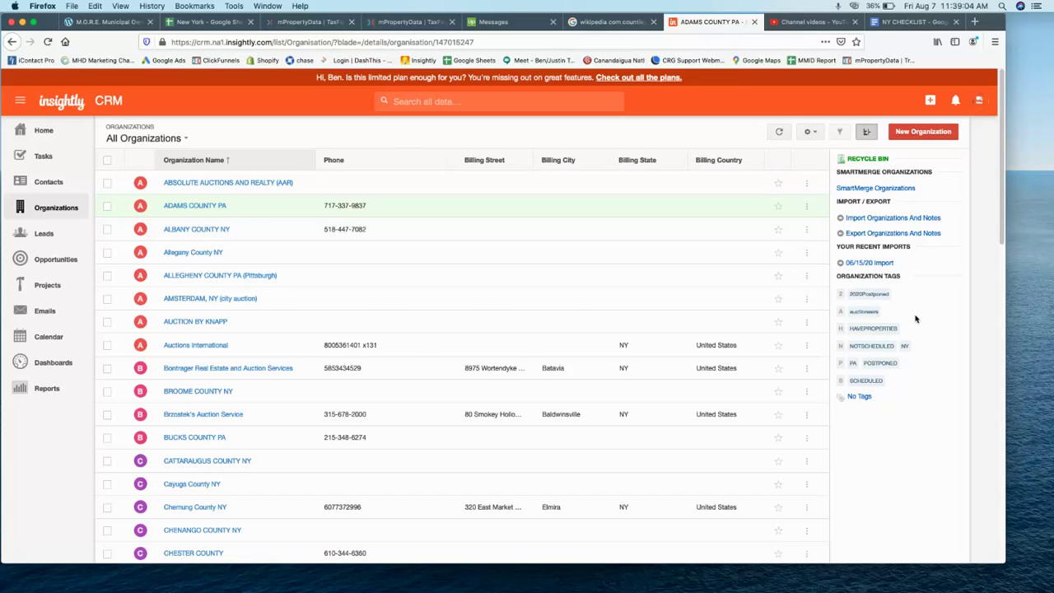
scroll(921, 309, "down", 10)
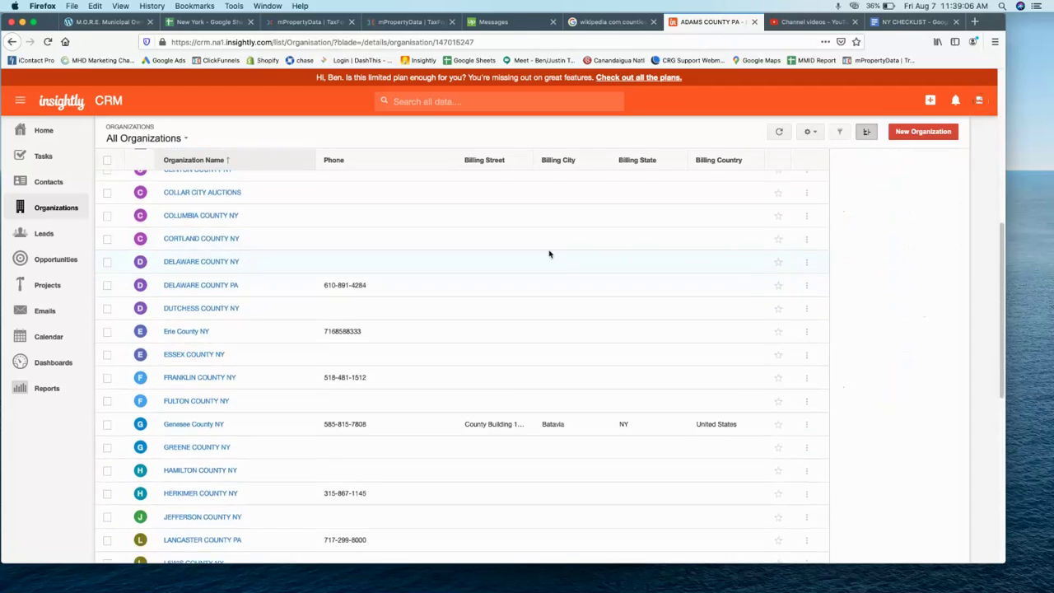
scroll(527, 251, "down", 7)
scroll(387, 303, "down", 2)
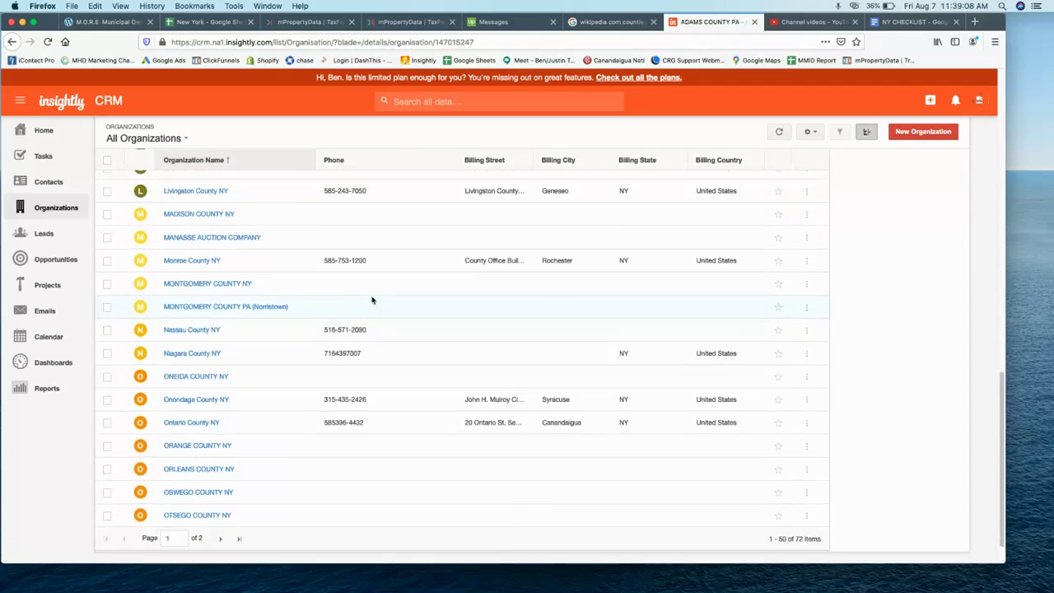
scroll(371, 300, "down", 1)
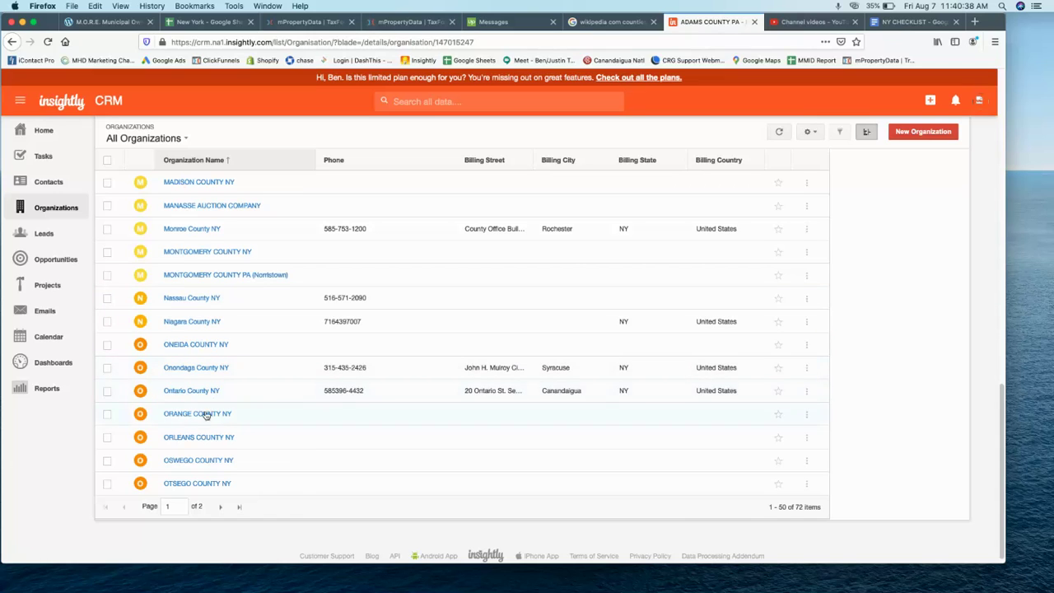
- Scroll the Organizations list to BROOME COUNTY NY and open its detail panel
scroll(204, 420, "up", 15)
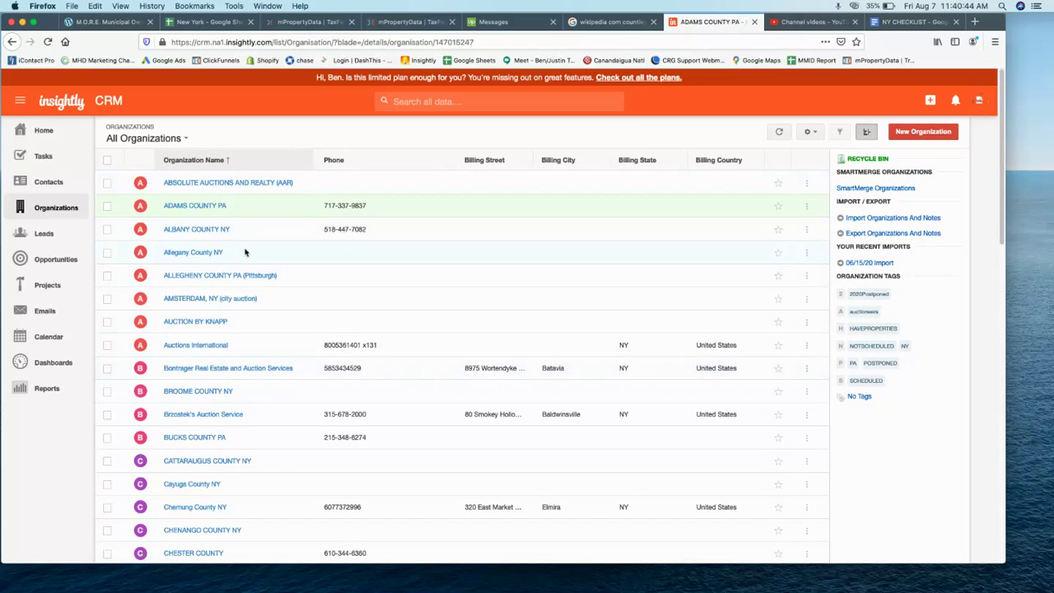
scroll(247, 247, "down", 1)
scroll(247, 247, "down", 5)
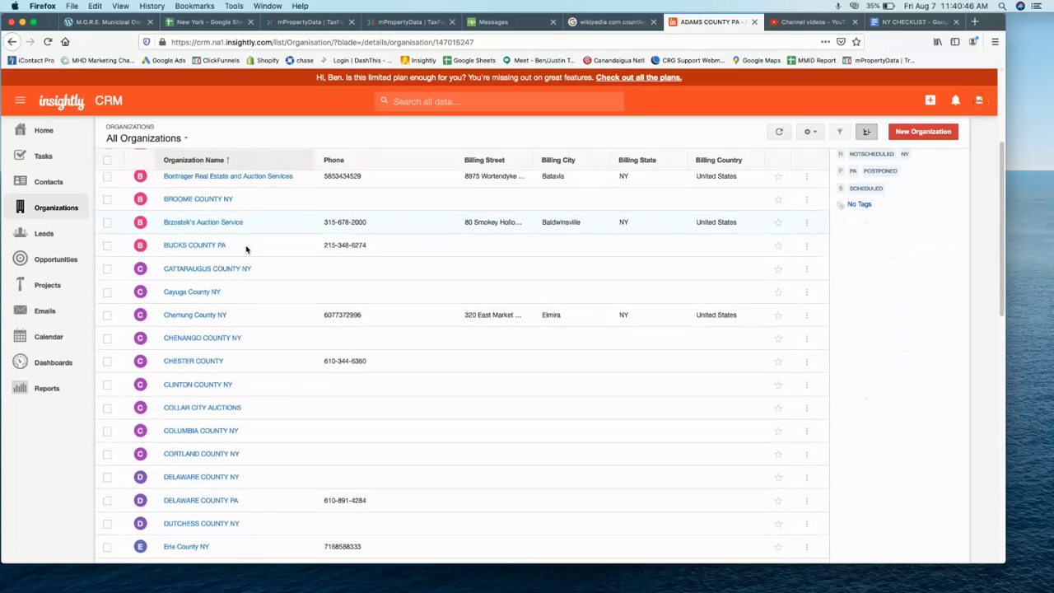
left_click(277, 201)
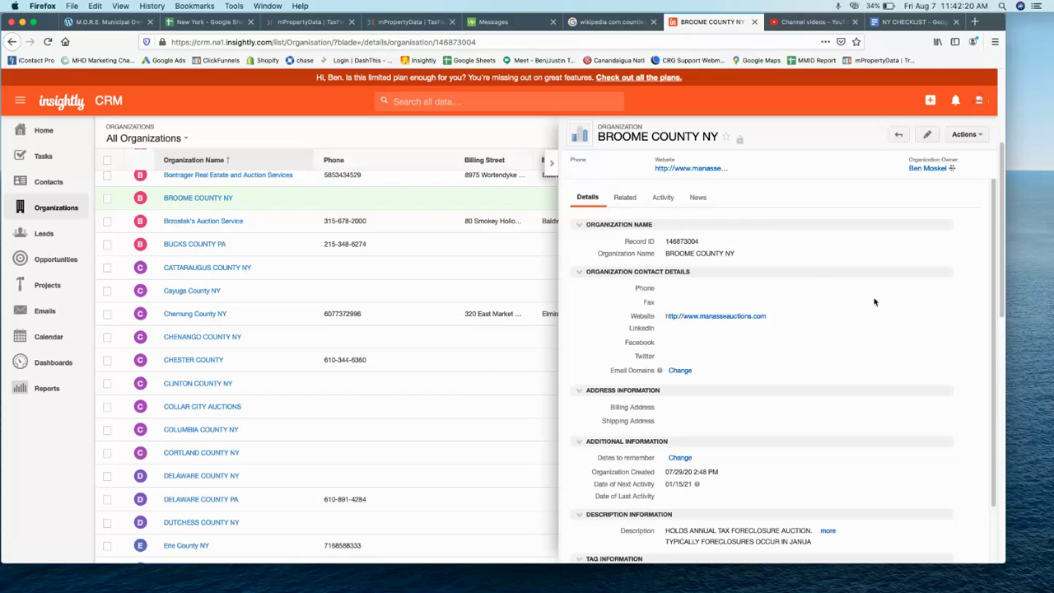
scroll(856, 301, "down", 3)
scroll(836, 307, "down", 2)
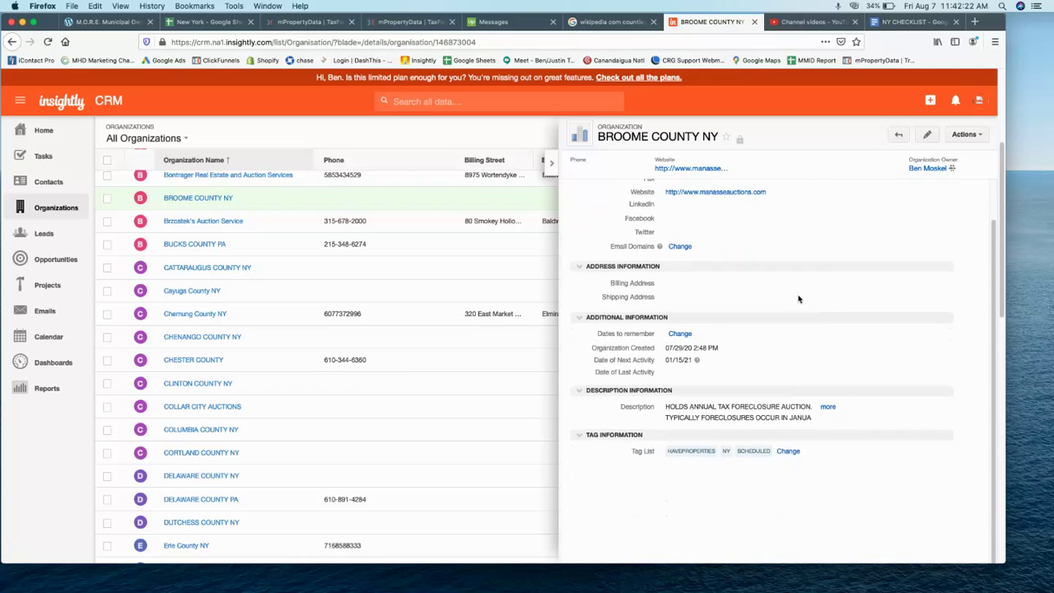
left_click(827, 408)
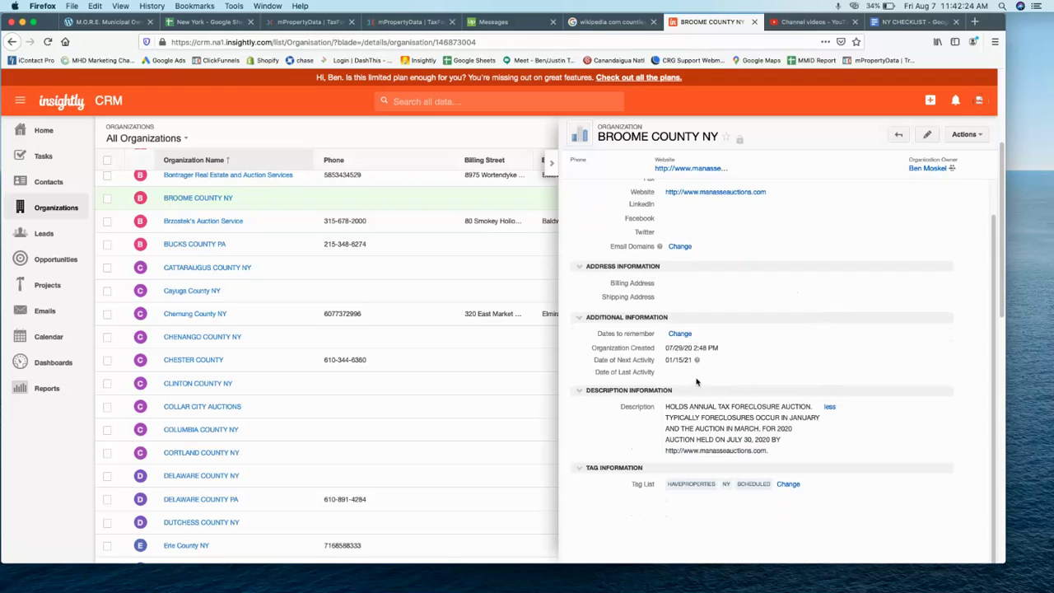
scroll(694, 403, "down", 1)
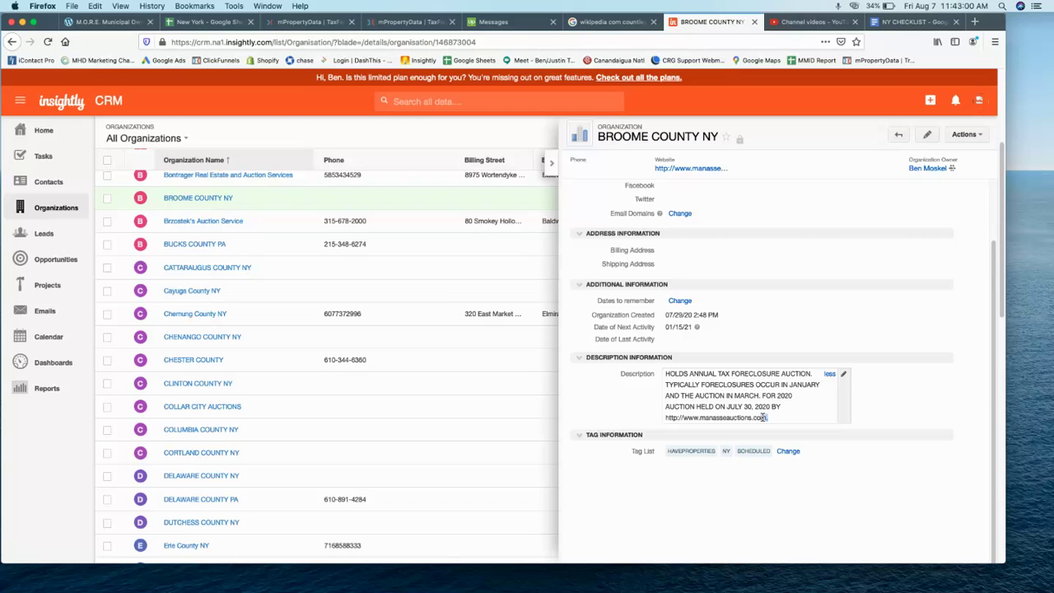
left_click_drag(767, 418, 665, 416)
key("super+c")
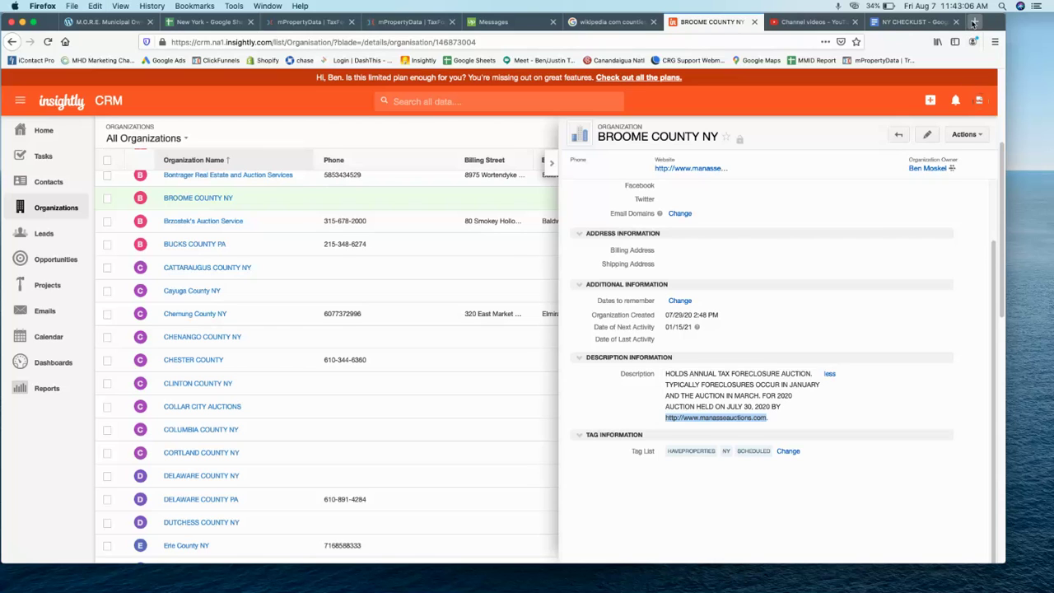
left_click(974, 21)
key("super+v")
key("Return")
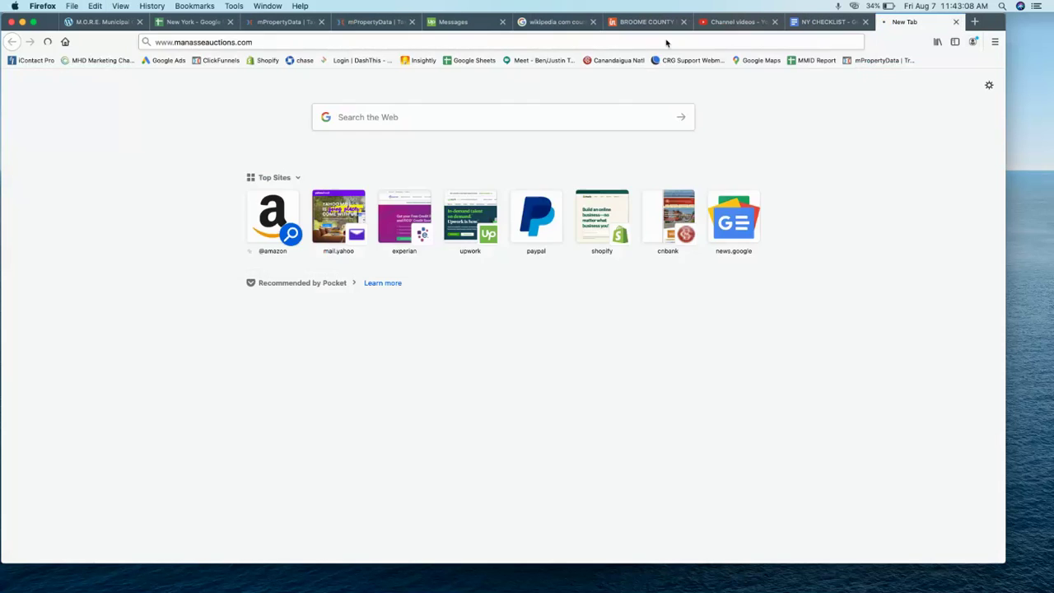
scroll(556, 304, "down", 2)
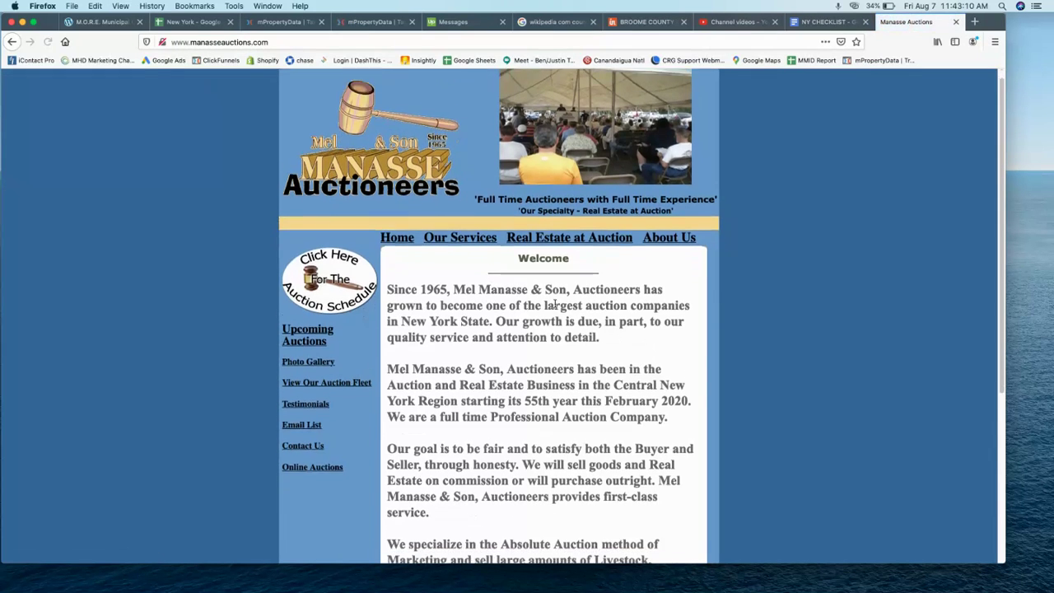
scroll(556, 304, "down", 6)
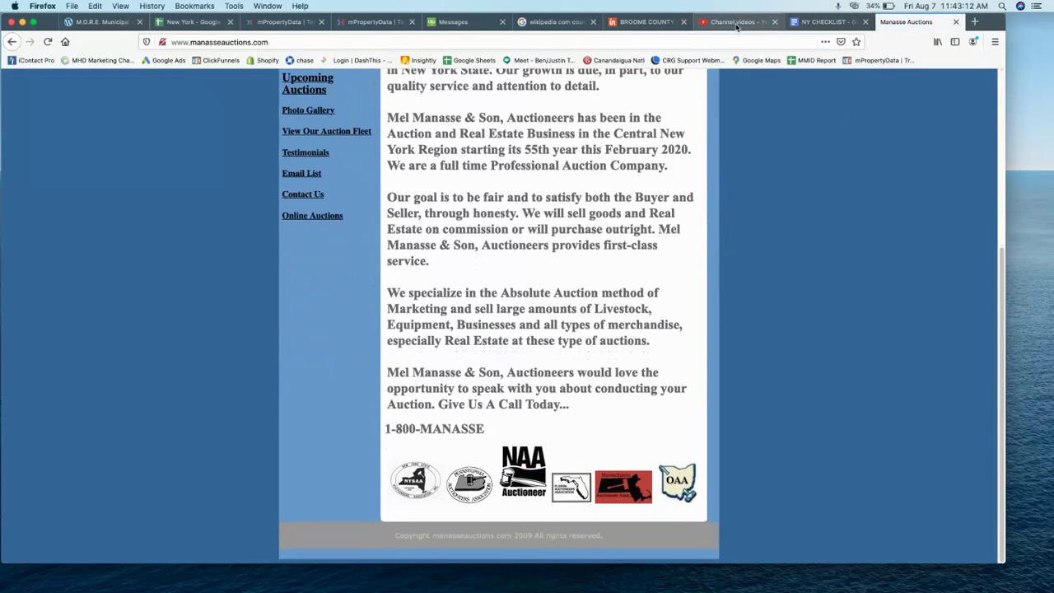
left_click(649, 23)
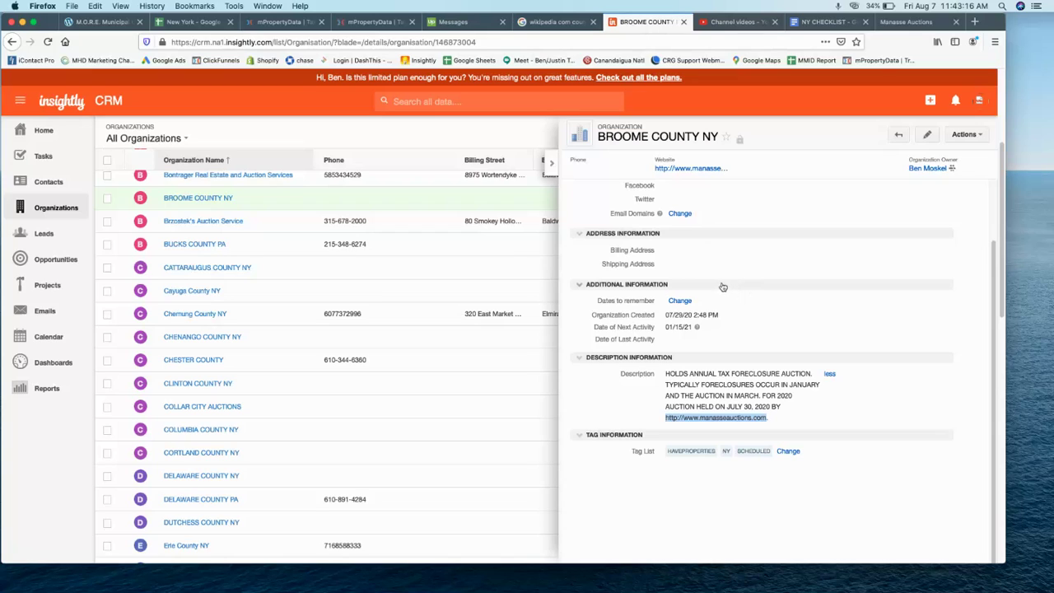
left_click(747, 383)
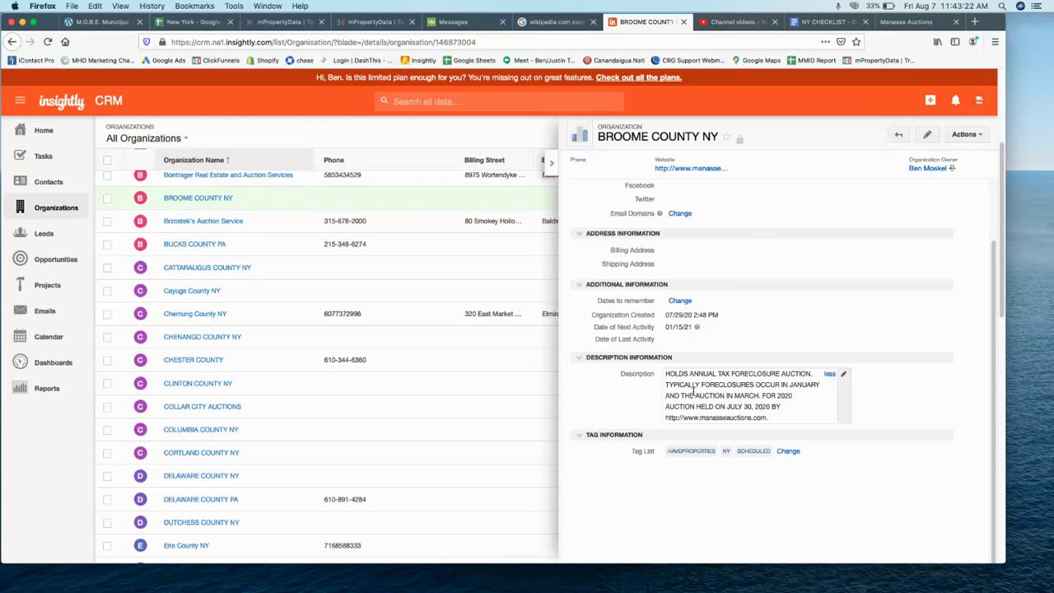
scroll(717, 354, "up", 5)
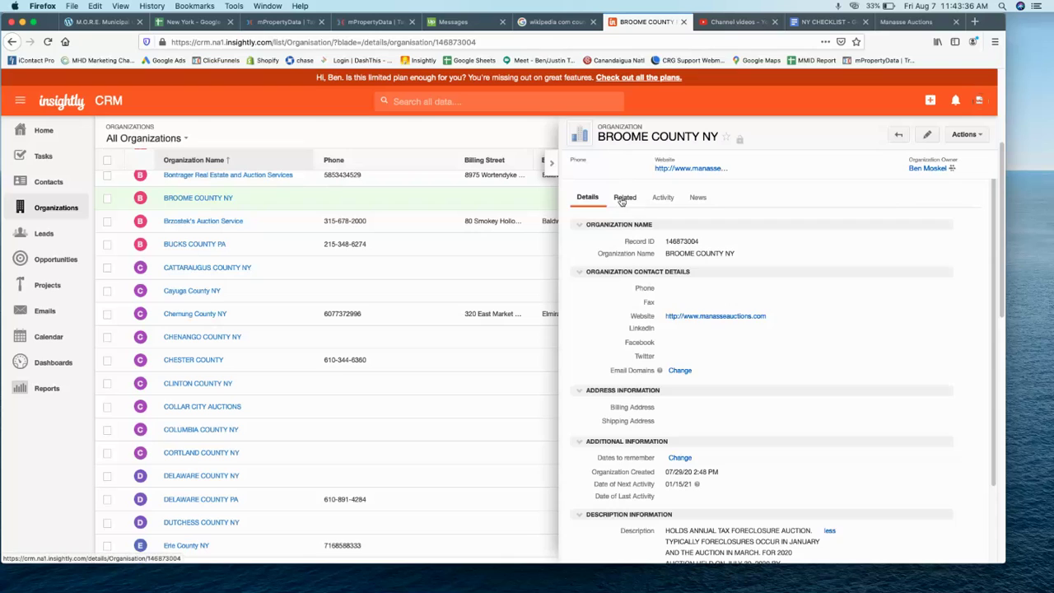
left_click(623, 199)
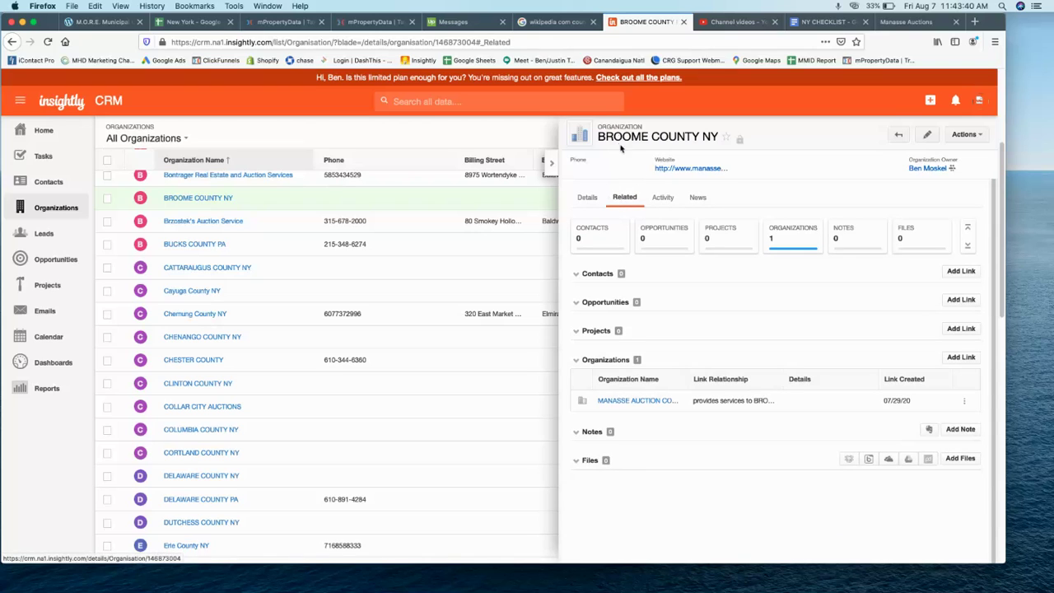
- Review Broome County's details and linked records, then close the record to show All Organizations
left_click(590, 199)
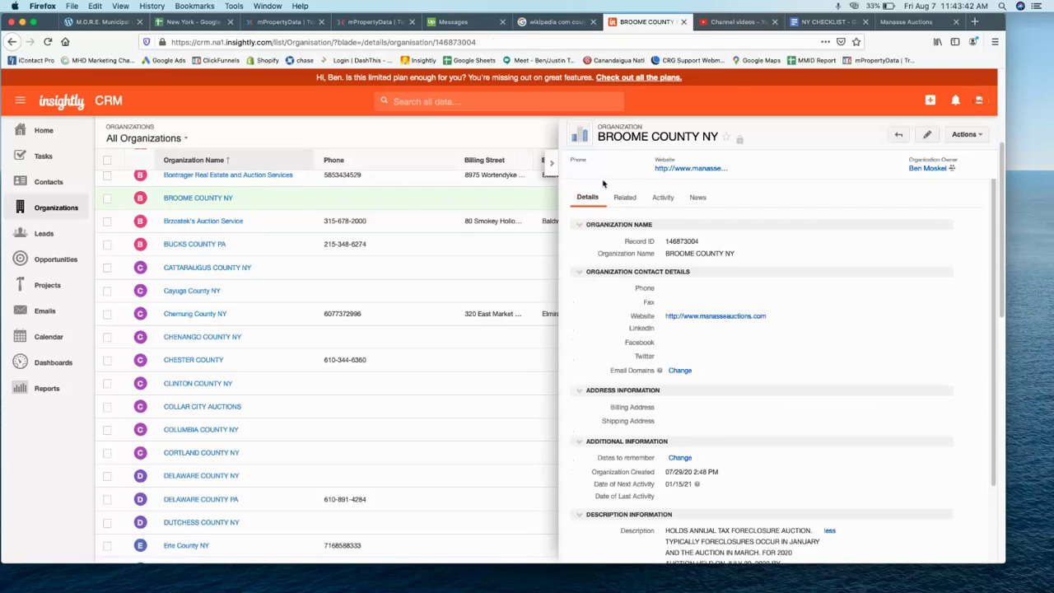
left_click(626, 198)
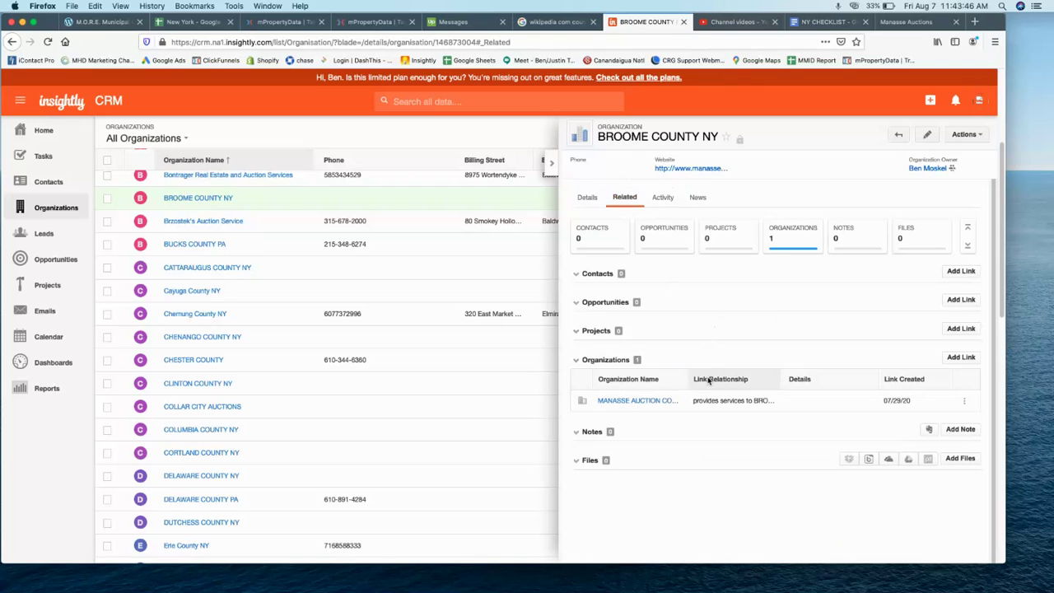
mouse_move(640, 401)
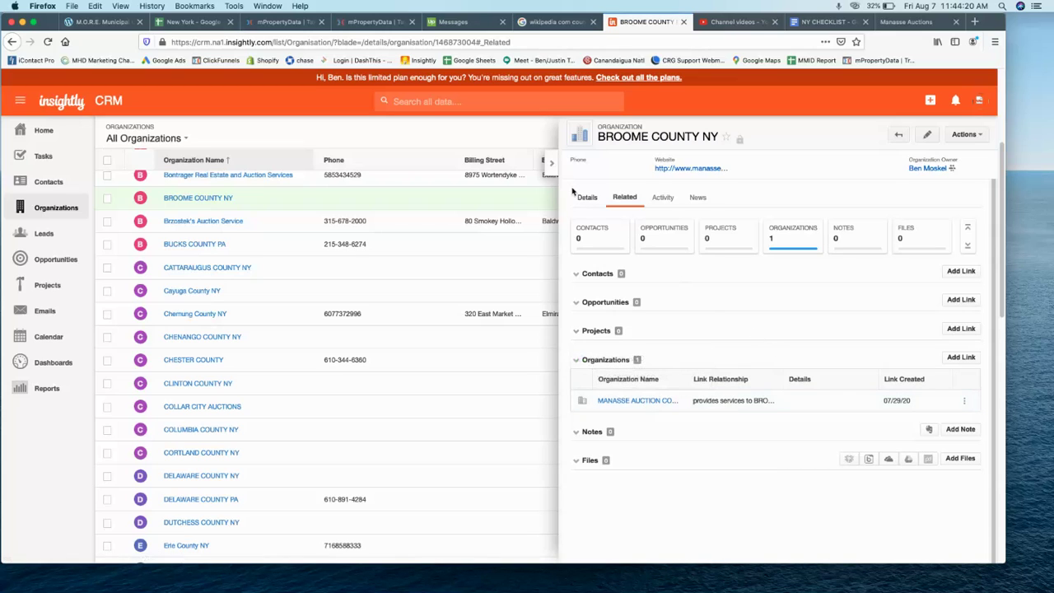
left_click(552, 164)
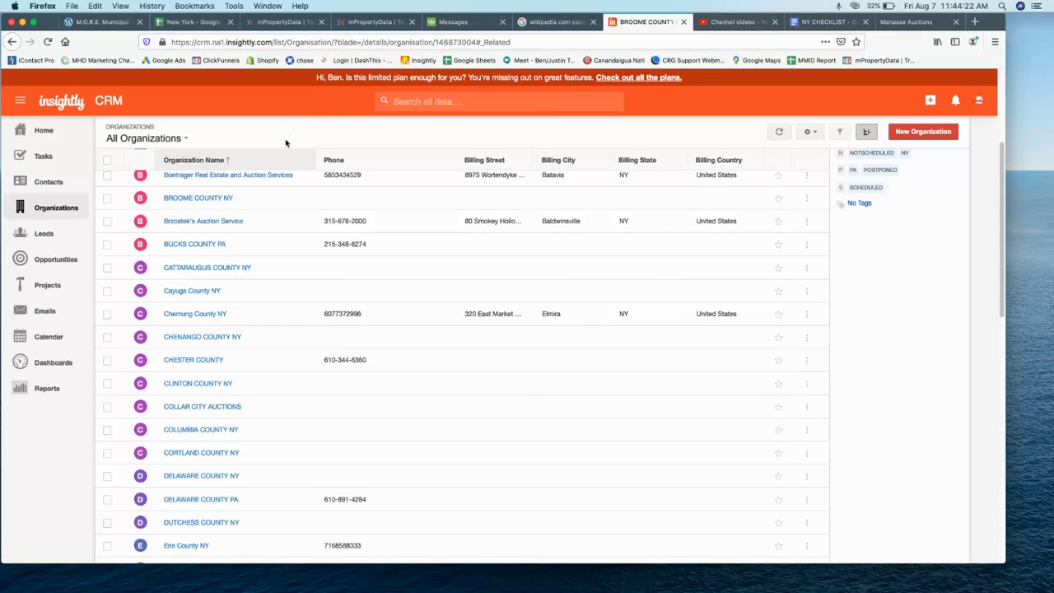
left_click(826, 21)
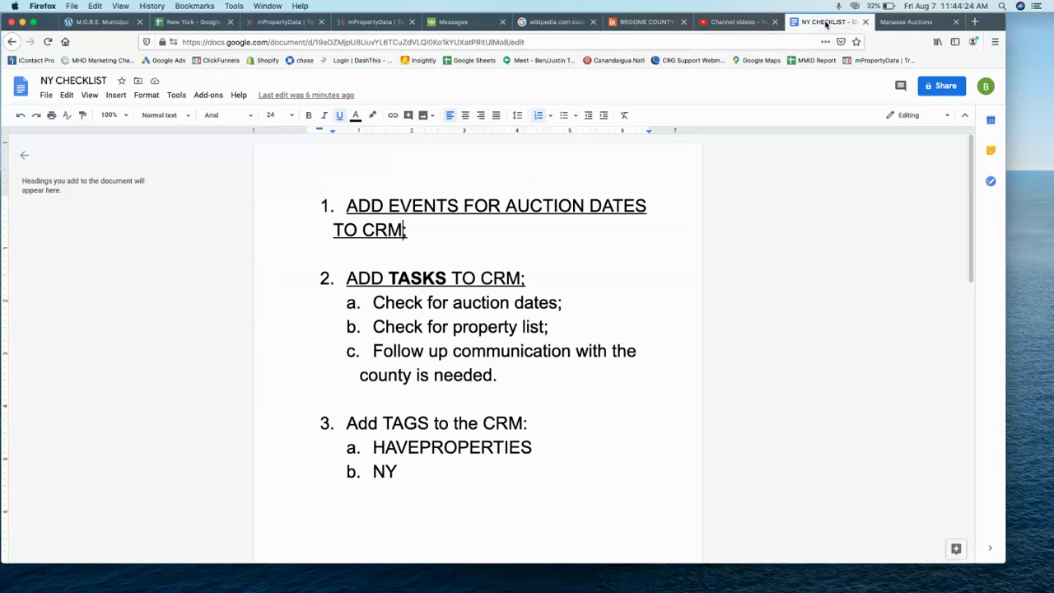
left_click(448, 205)
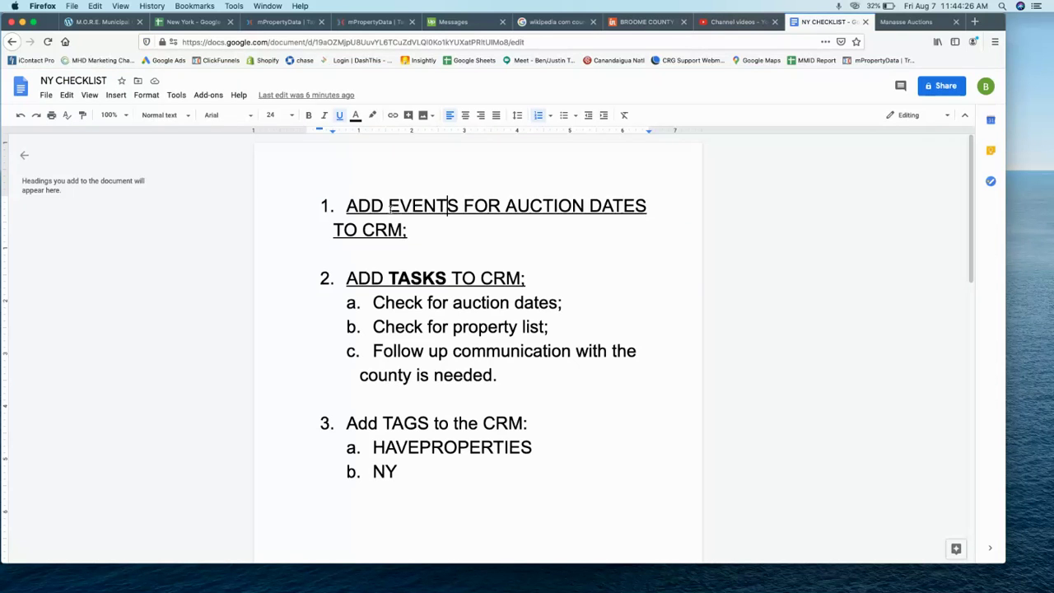
left_click(349, 206)
scroll(388, 348, "down", 2)
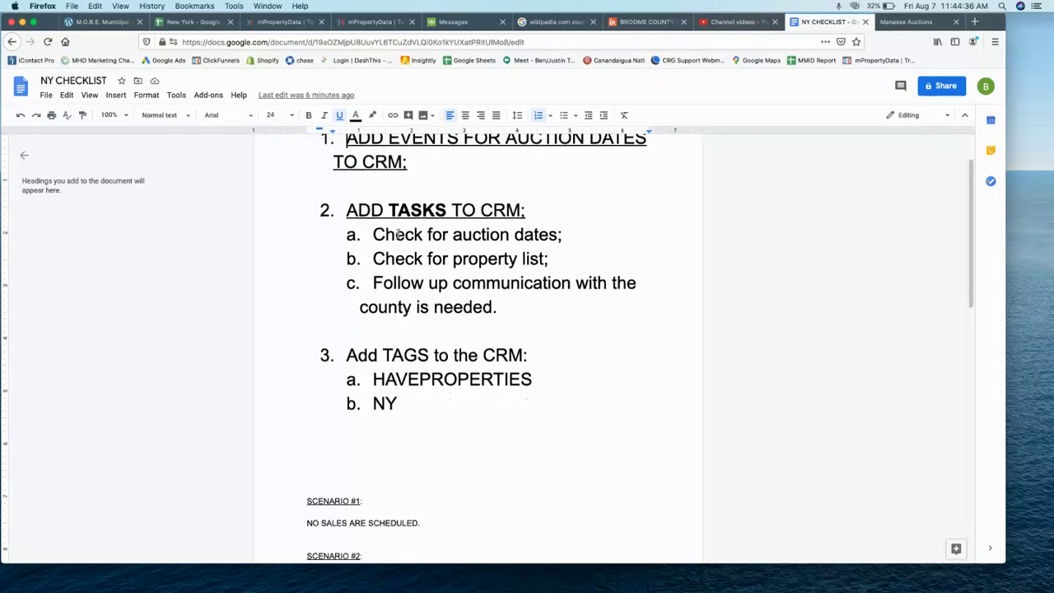
scroll(388, 348, "up", 2)
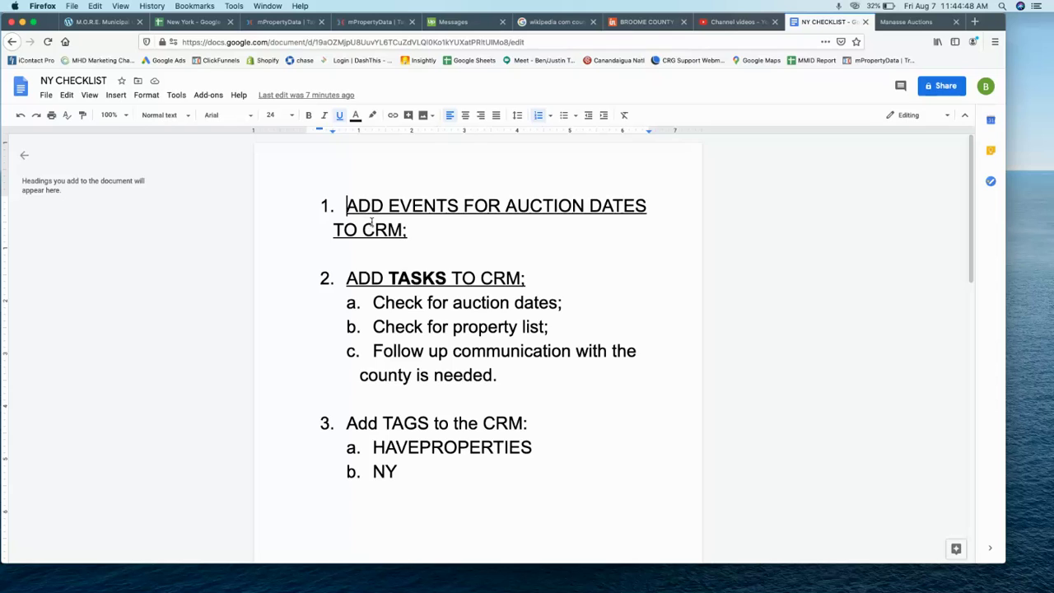
- Italicize the word EVENTS in the first checklist item
double_click(412, 206)
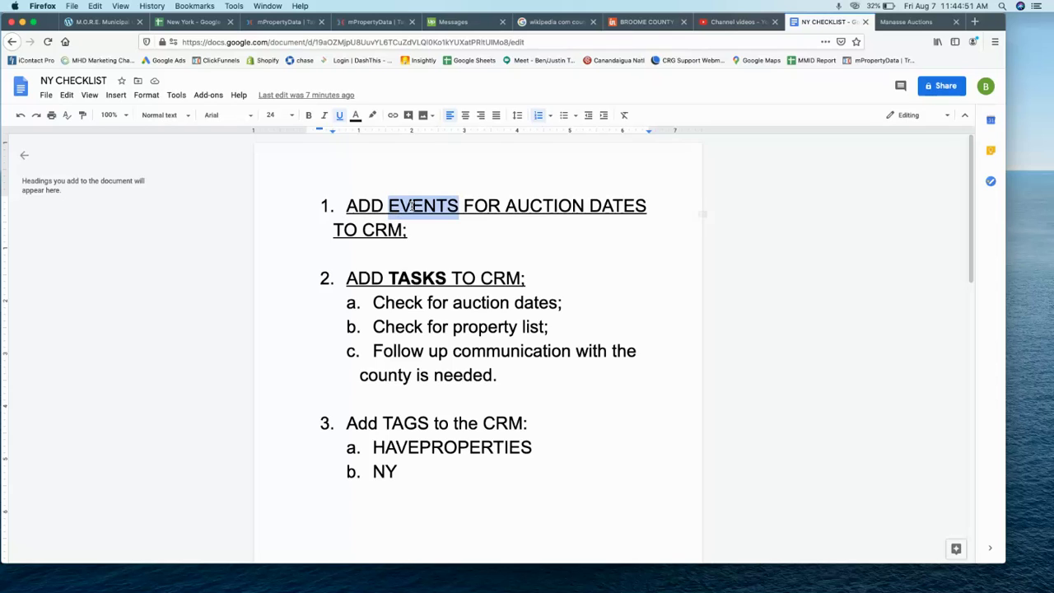
left_click(325, 115)
left_click(517, 205)
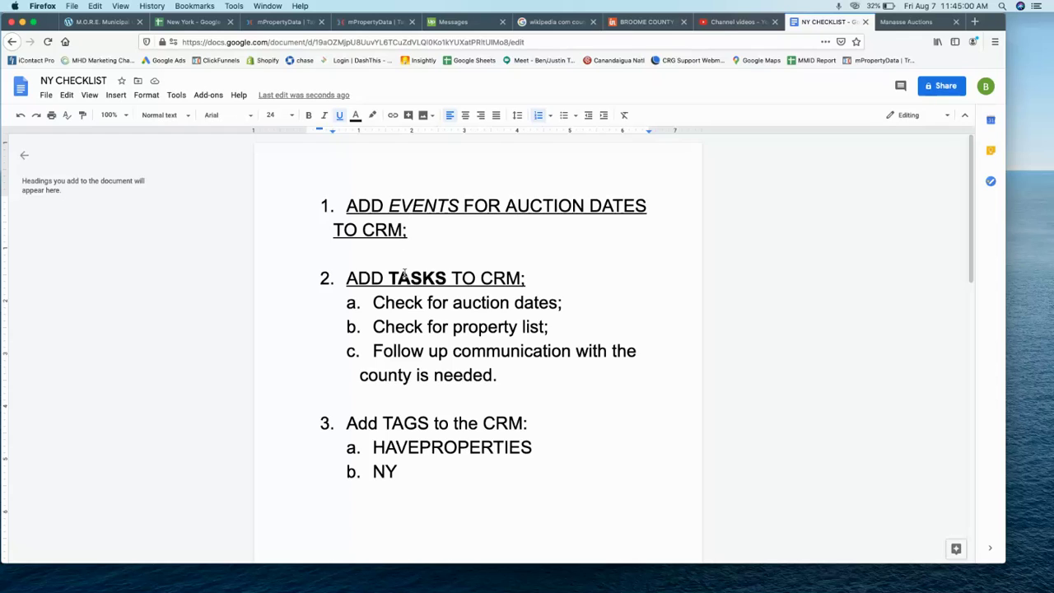
- Select the word TASKS in item 2, 'ADD TASKS TO CRM;'
left_click(435, 280)
left_click(422, 280)
double_click(419, 280)
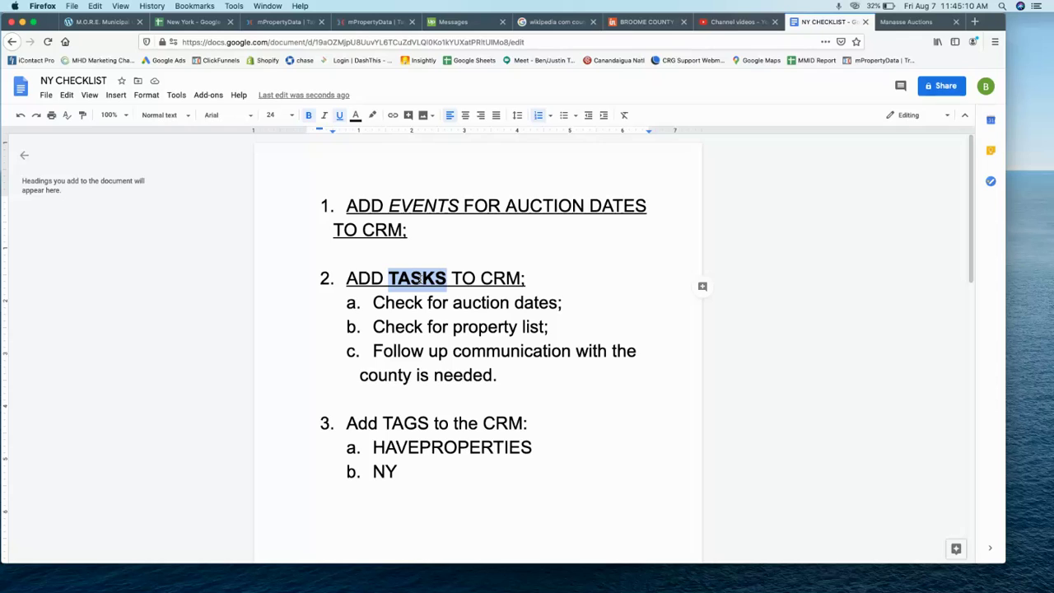
left_click(429, 299)
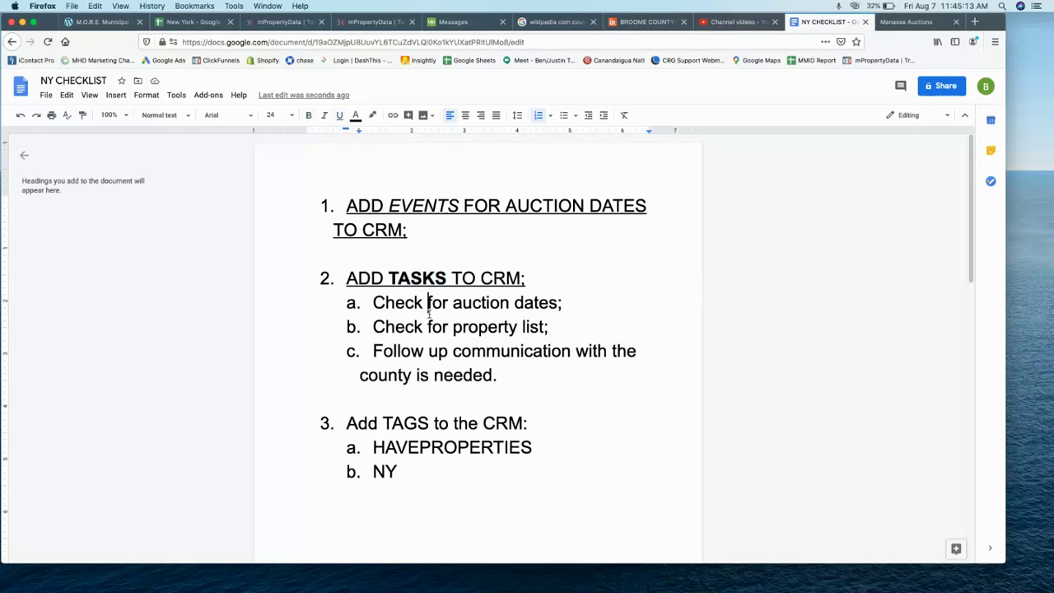
left_click(562, 303)
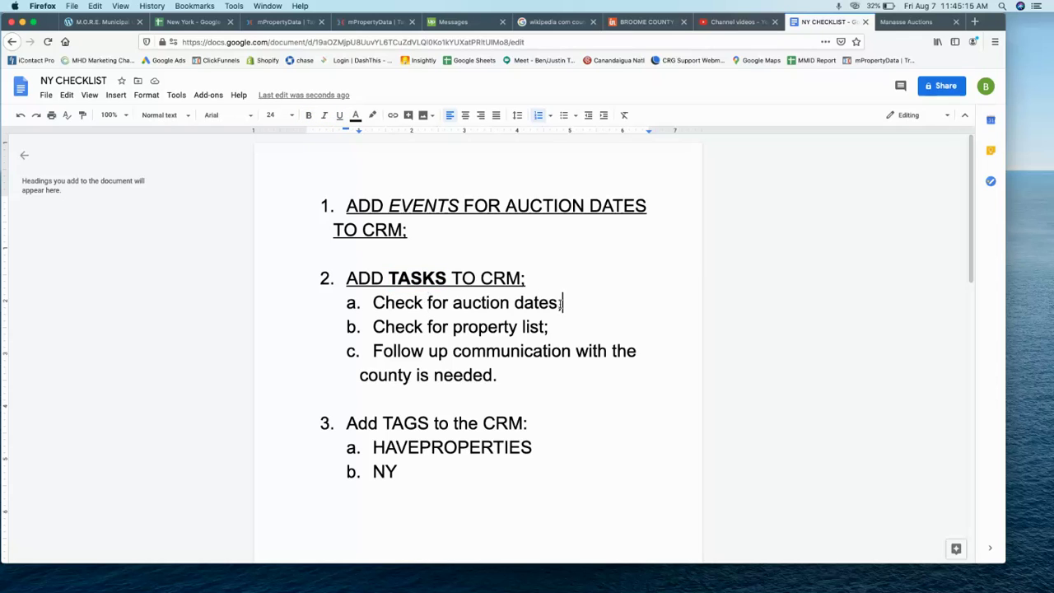
left_click(450, 303)
left_click(568, 302)
left_click(512, 327)
left_click_drag(374, 327, 549, 327)
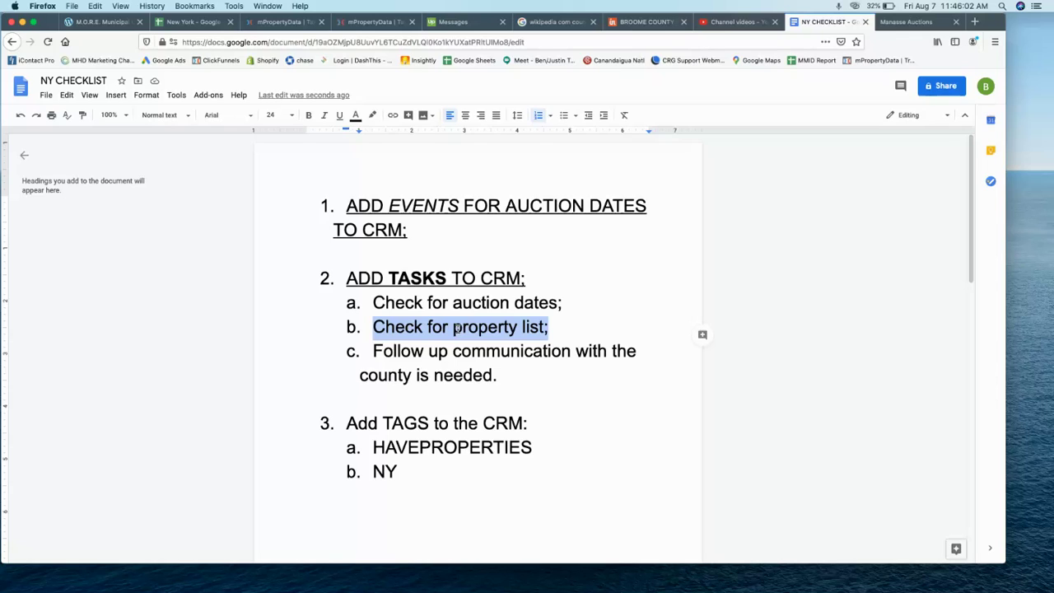
left_click(424, 329)
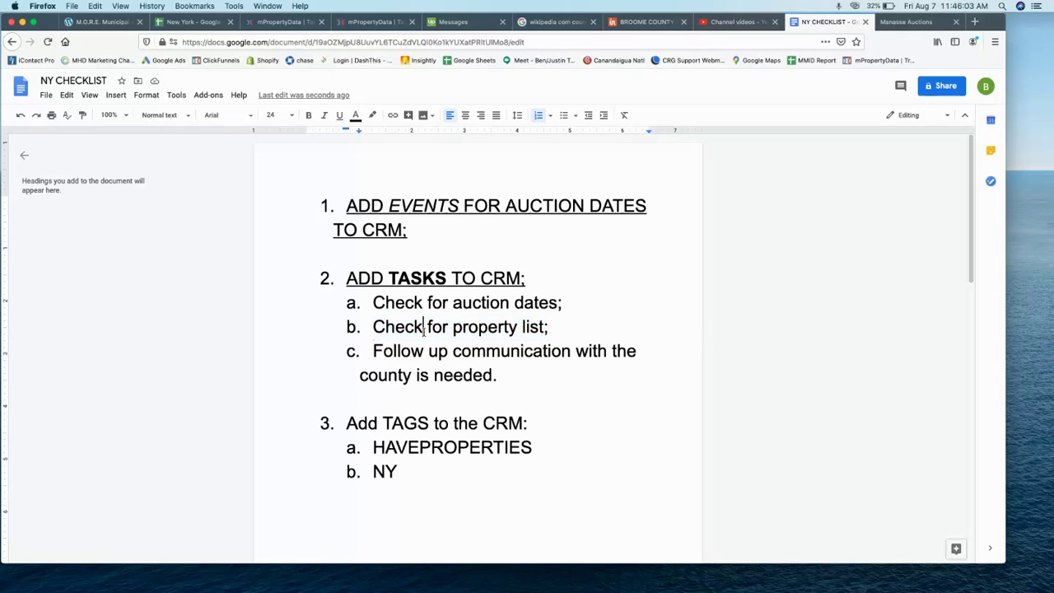
left_click(545, 327)
left_click(422, 278)
double_click(422, 278)
left_click(417, 324)
triple_click(415, 326)
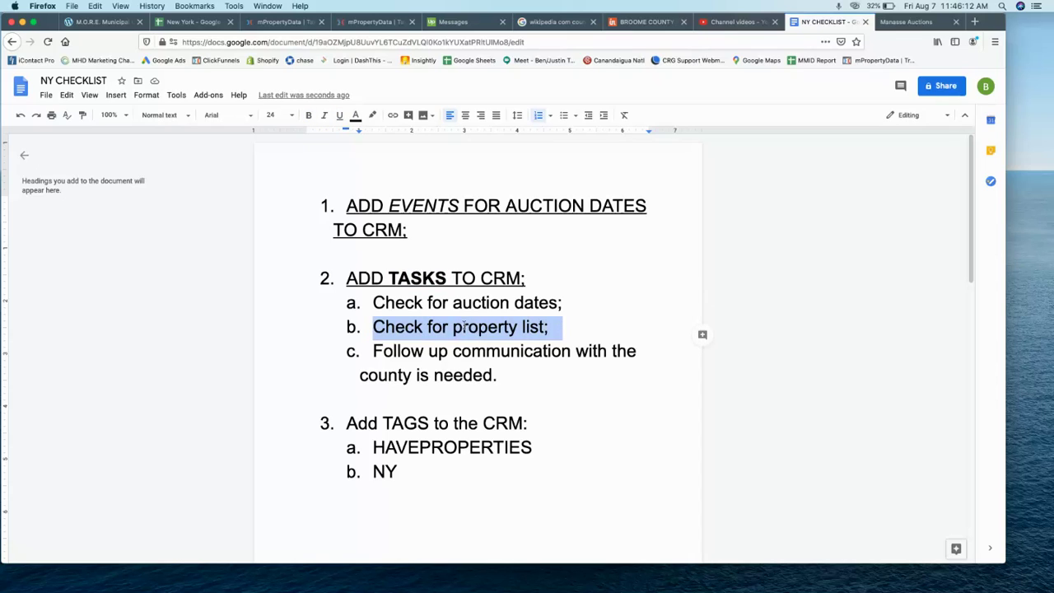
left_click(438, 351)
key("Home")
key("shift+Right")
key("shift+Right")
key("shift+Right")
key("shift+Right")
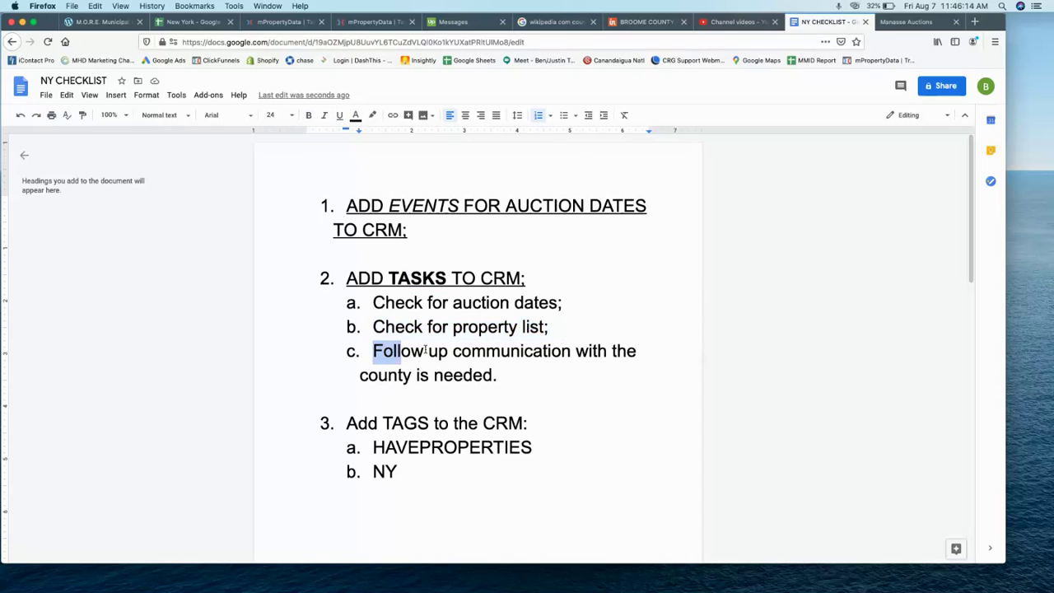
left_click_drag(426, 351, 517, 376)
left_click(461, 375)
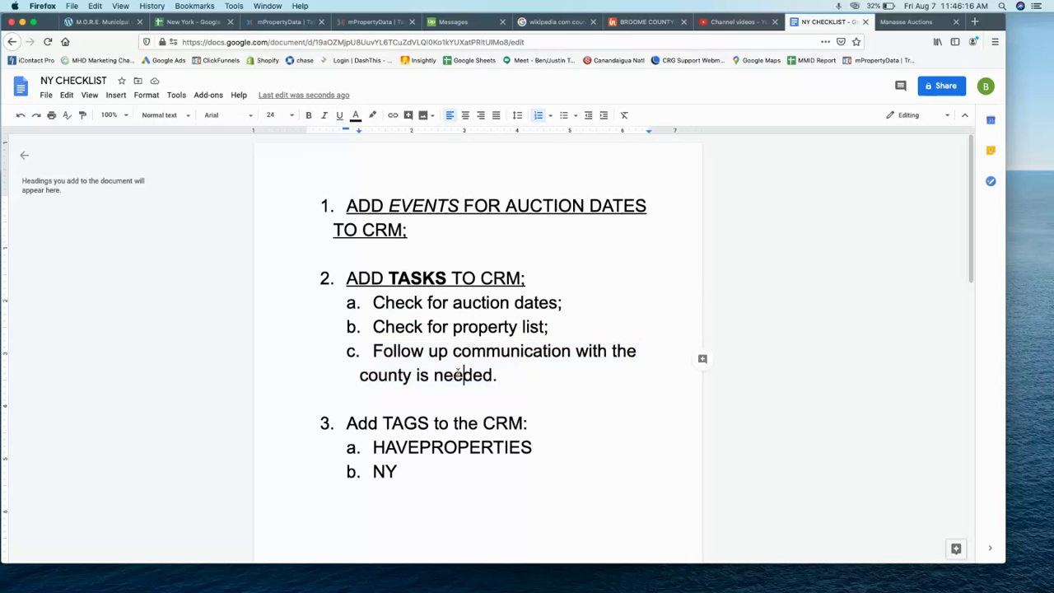
left_click(373, 351)
left_click_drag(497, 376, 358, 345)
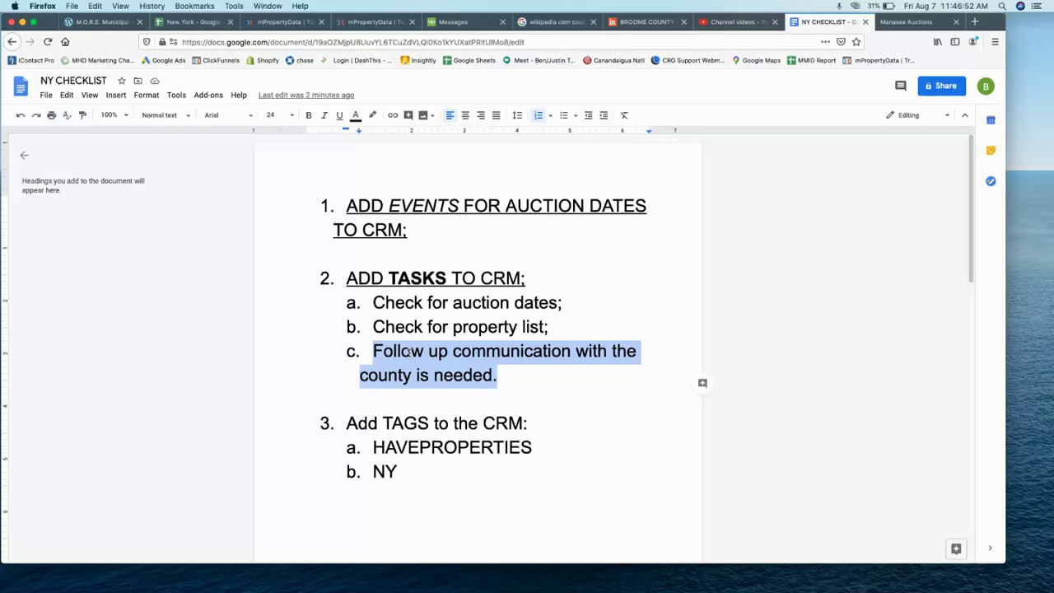
left_click(397, 353)
scroll(401, 354, "down", 3)
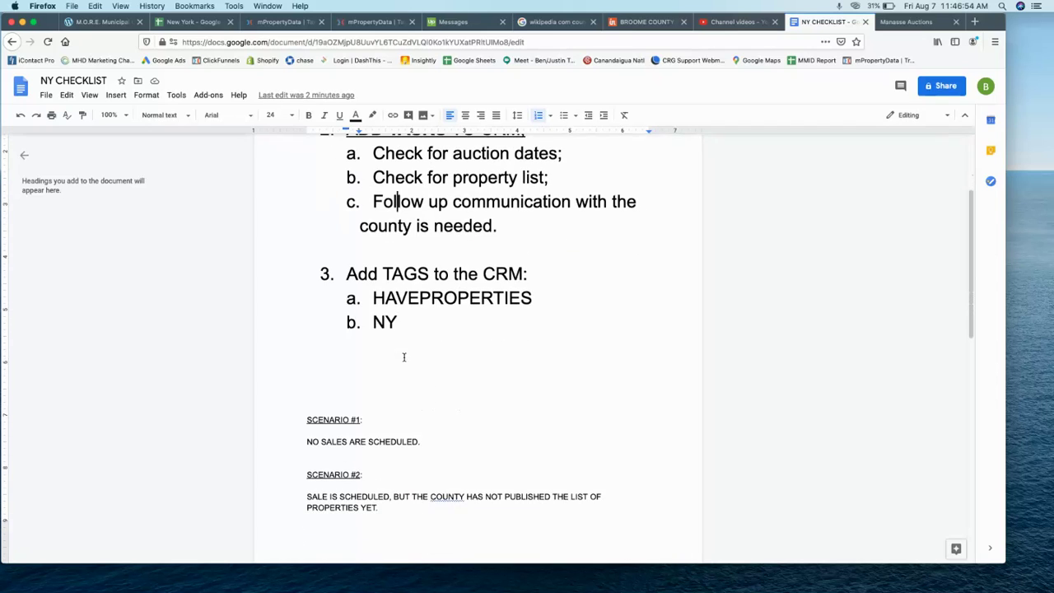
left_click(409, 298)
double_click(383, 322)
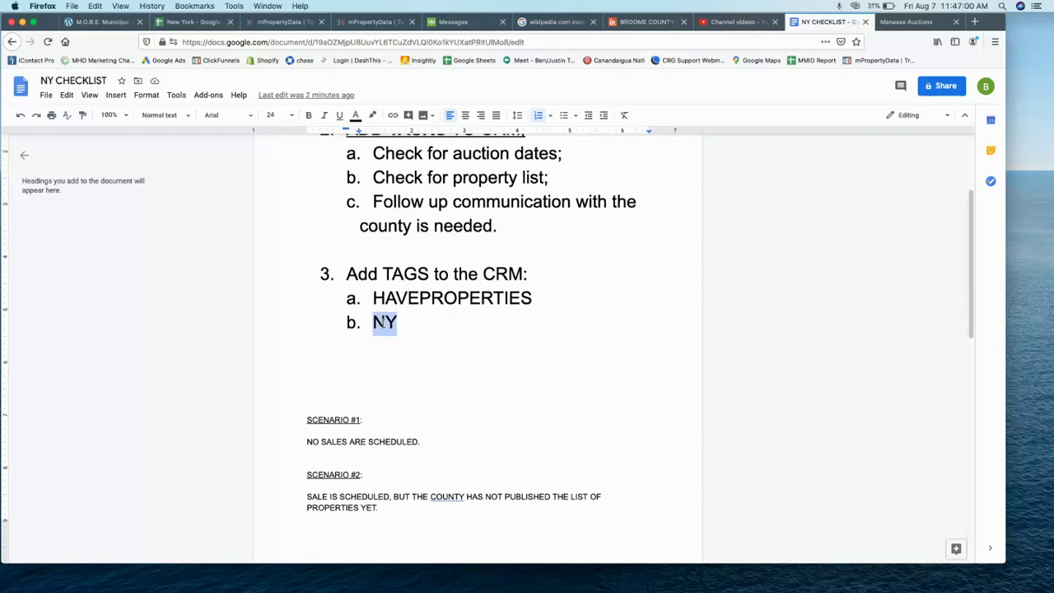
double_click(435, 298)
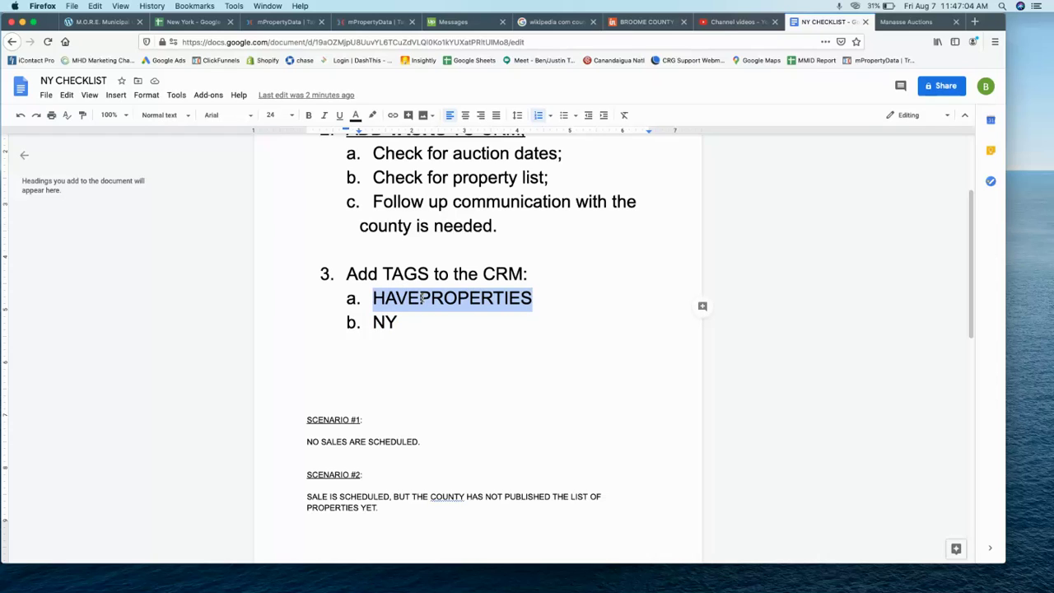
double_click(385, 320)
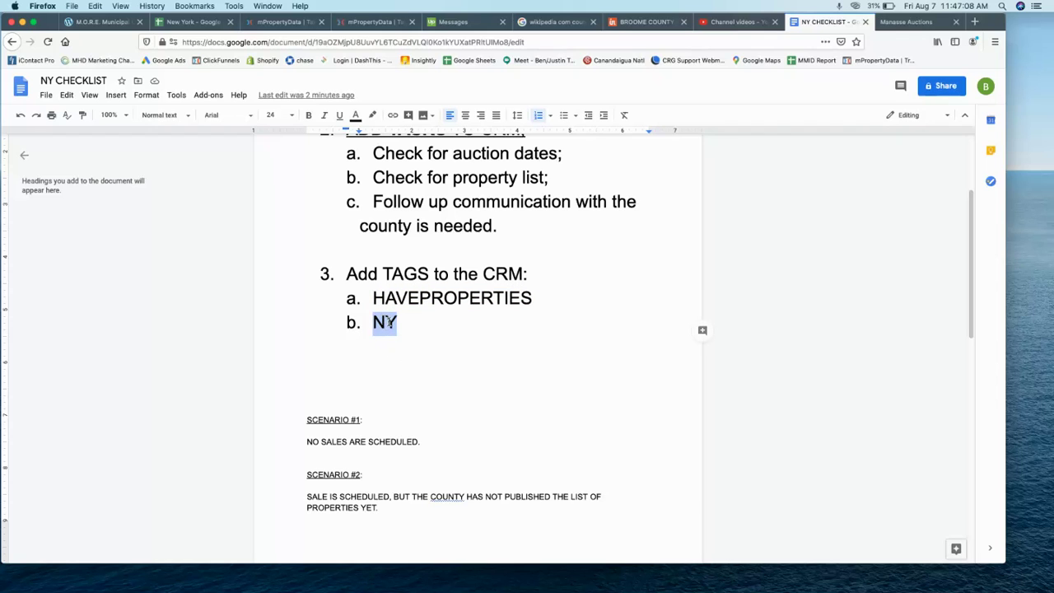
left_click(386, 338)
scroll(415, 374, "down", 1)
scroll(415, 374, "down", 3)
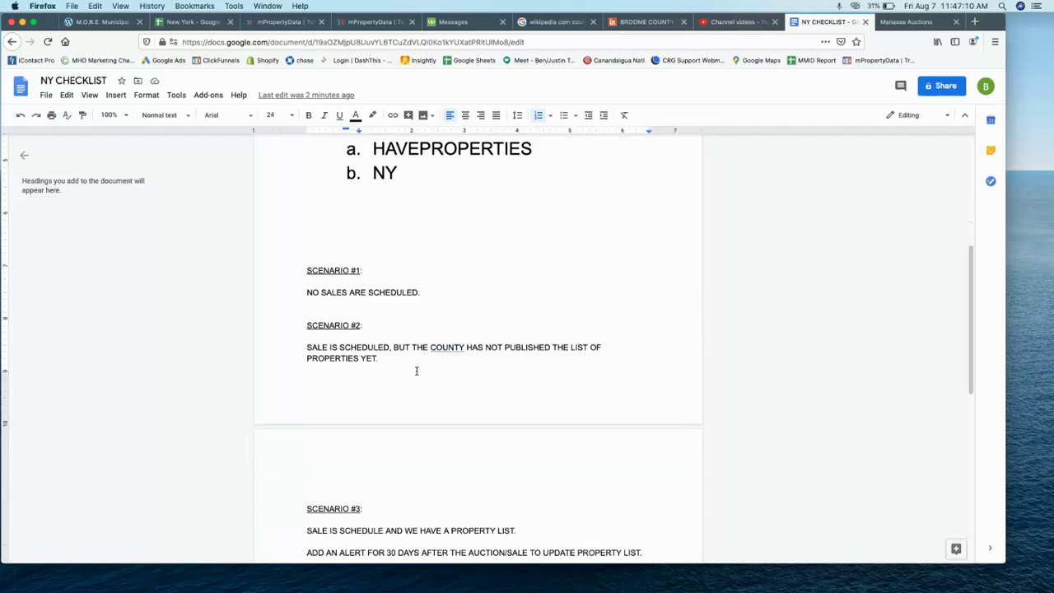
scroll(415, 373, "up", 4)
double_click(387, 349)
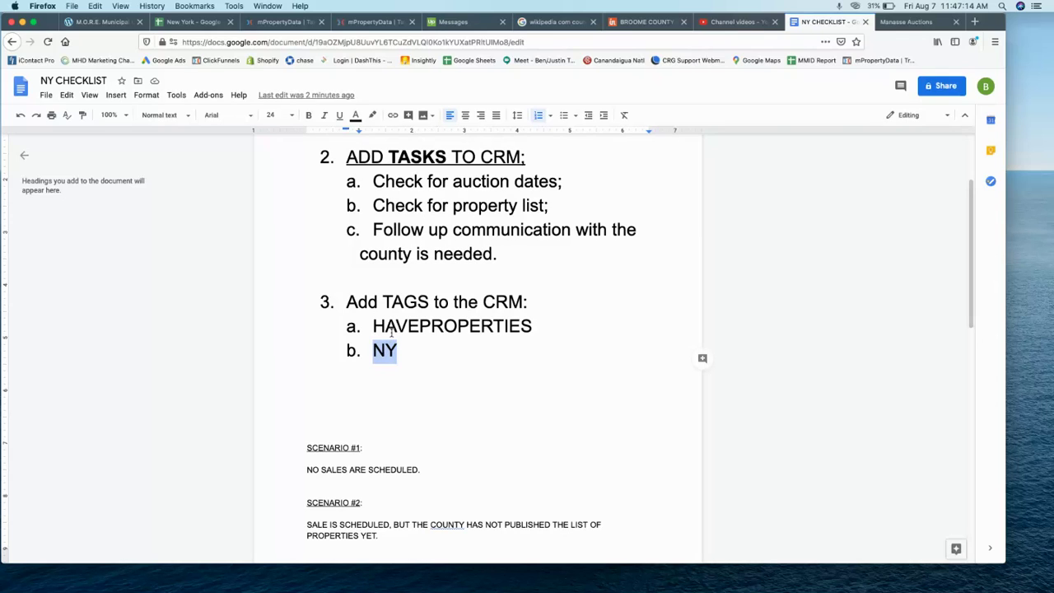
scroll(416, 333, "down", 1)
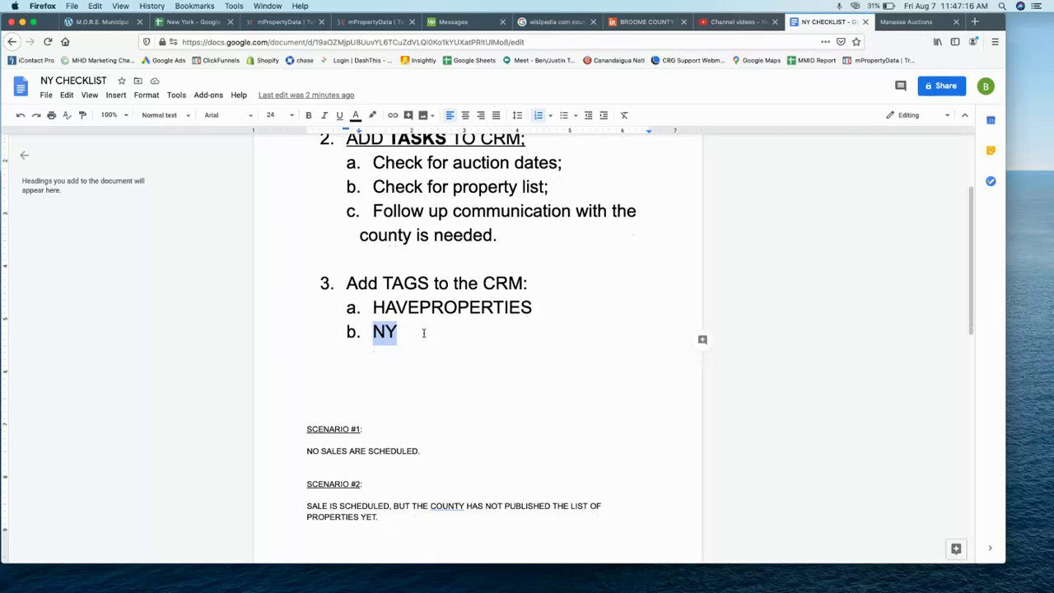